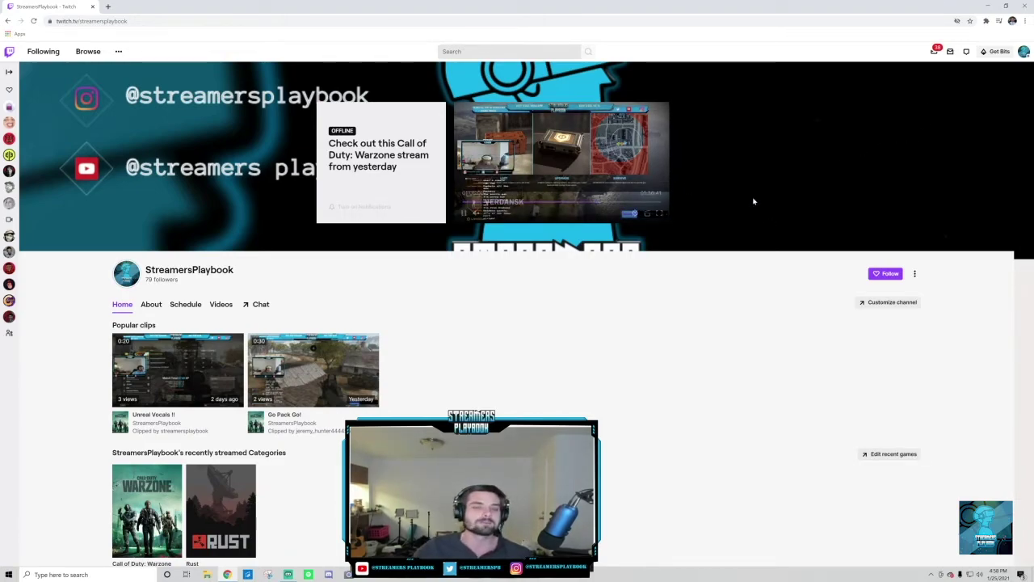
Examine the channel home page down to the section of suggested streamers
{"action": "left_click", "coordinate": [127, 308]}
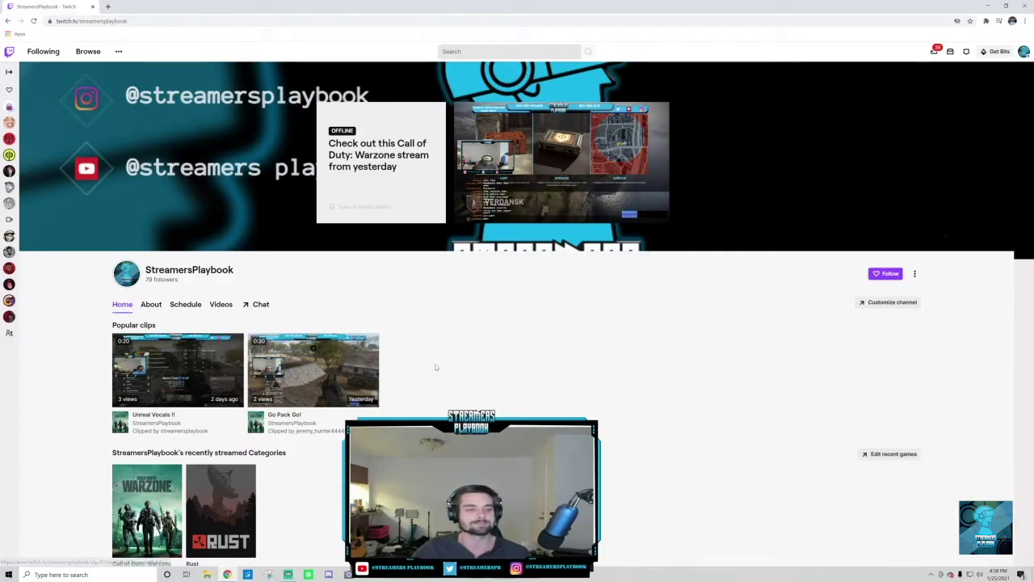
{"action": "scroll", "coordinate": [435, 367], "scroll_direction": "down", "scroll_amount": 2}
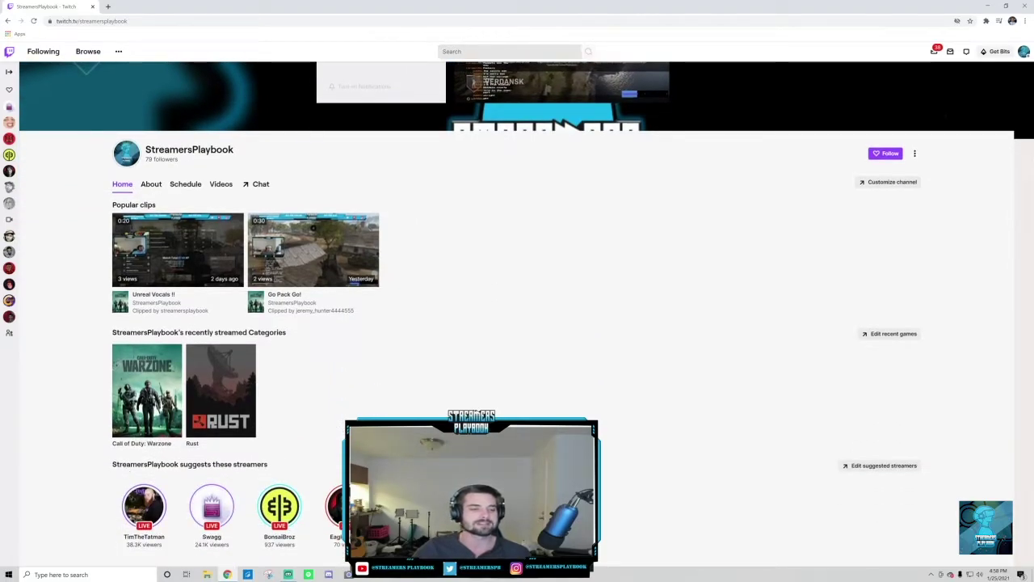
{"action": "left_click_drag", "start_coordinate": [112, 464], "coordinate": [276, 470]}
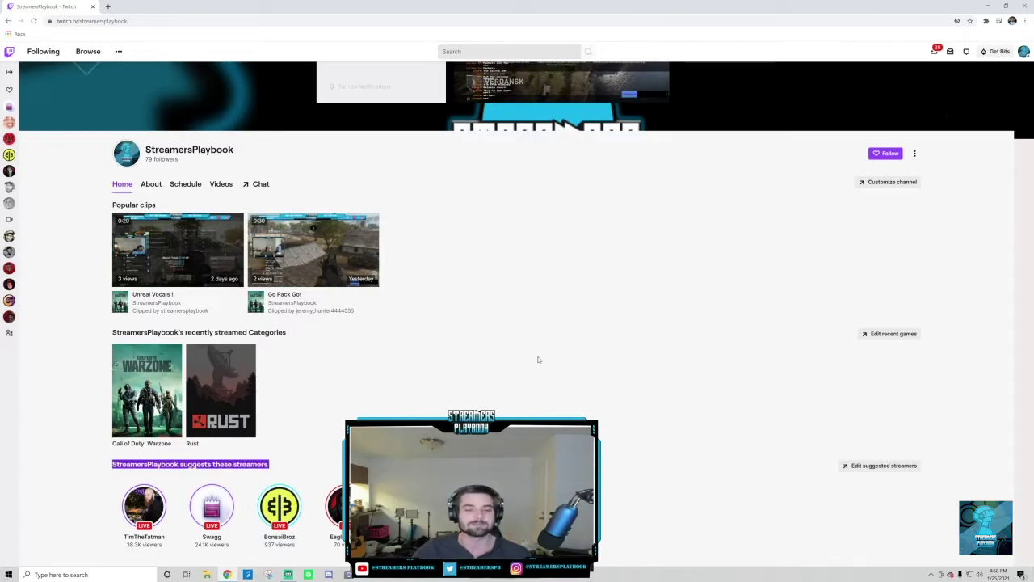
{"action": "scroll", "coordinate": [616, 249], "scroll_direction": "up", "scroll_amount": 2}
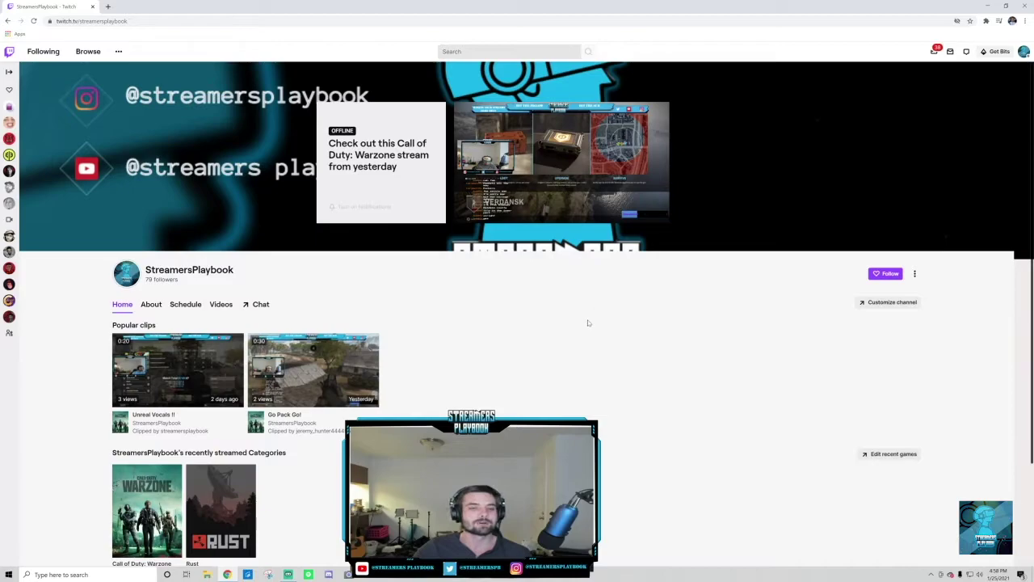
{"action": "scroll", "coordinate": [580, 323], "scroll_direction": "down", "scroll_amount": 2}
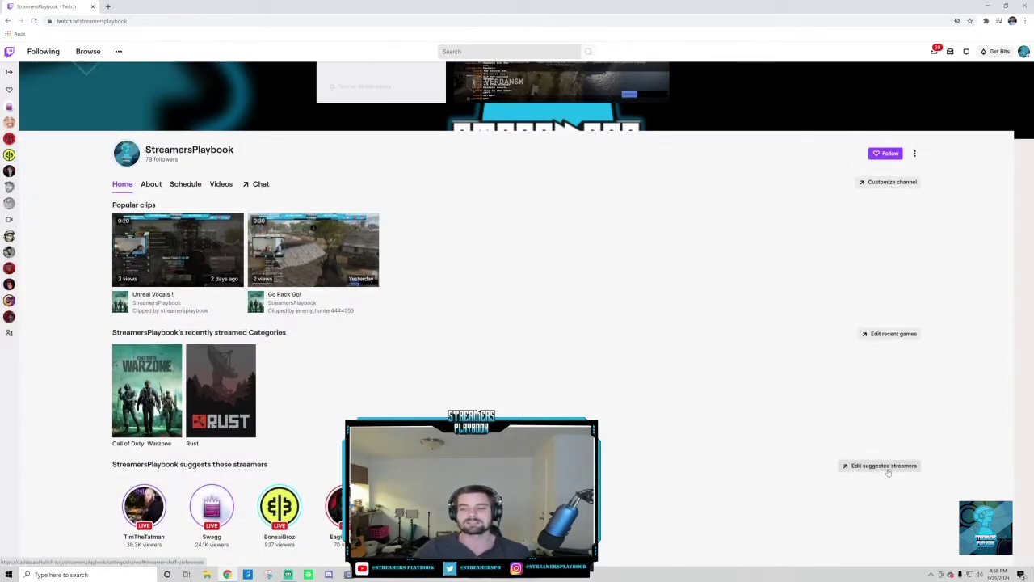
{"action": "scroll", "coordinate": [680, 320], "scroll_direction": "up", "scroll_amount": 2}
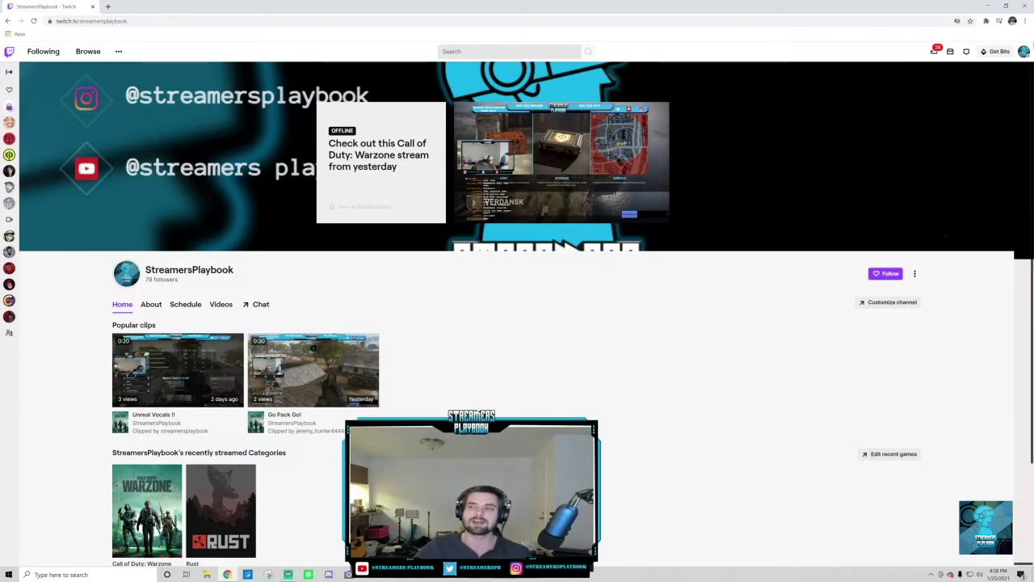
Open the Channel and Videos settings of the account and find the My Streamer Shelf section
{"action": "left_click", "coordinate": [1024, 53]}
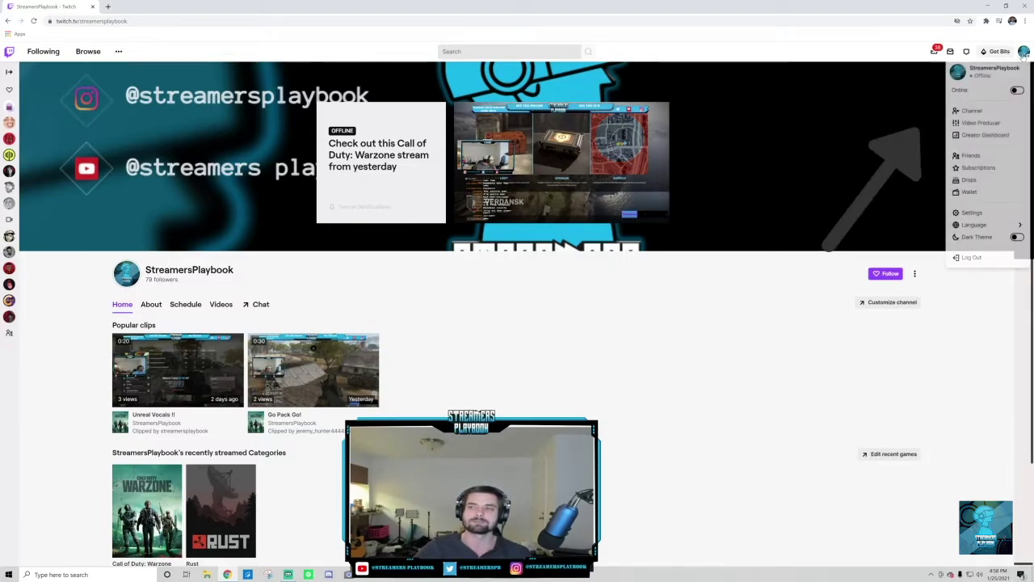
{"action": "left_click", "coordinate": [969, 213]}
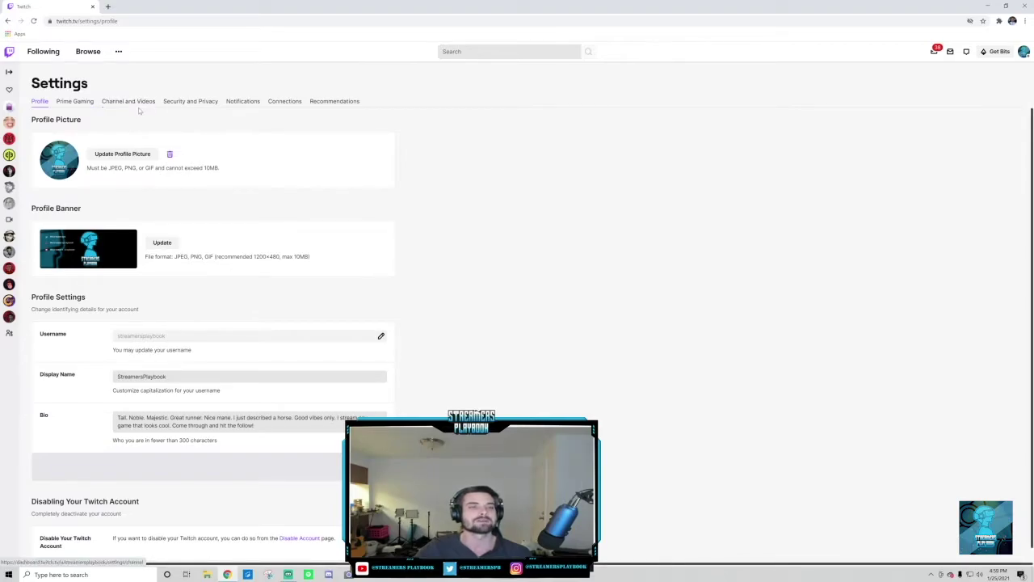
{"action": "left_click", "coordinate": [129, 101]}
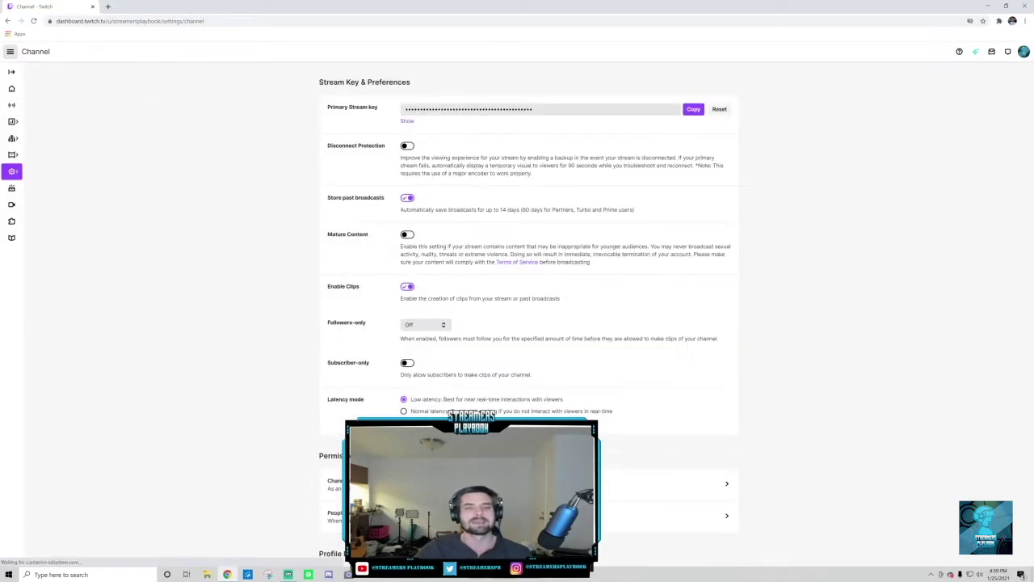
{"action": "scroll", "coordinate": [525, 372], "scroll_direction": "down", "scroll_amount": 4}
{"action": "scroll", "coordinate": [525, 376], "scroll_direction": "down", "scroll_amount": 20}
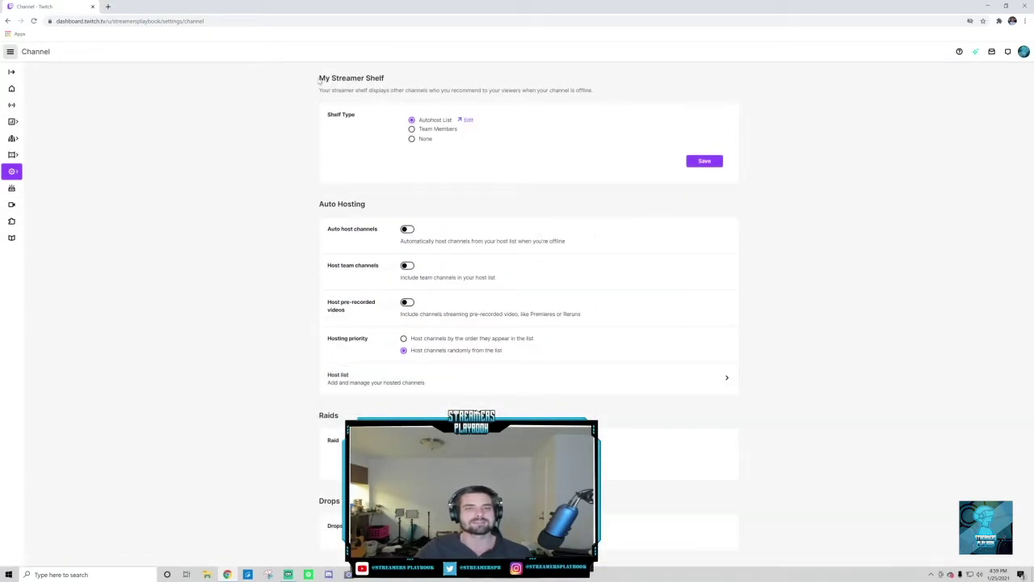
{"action": "left_click_drag", "start_coordinate": [319, 79], "coordinate": [394, 82]}
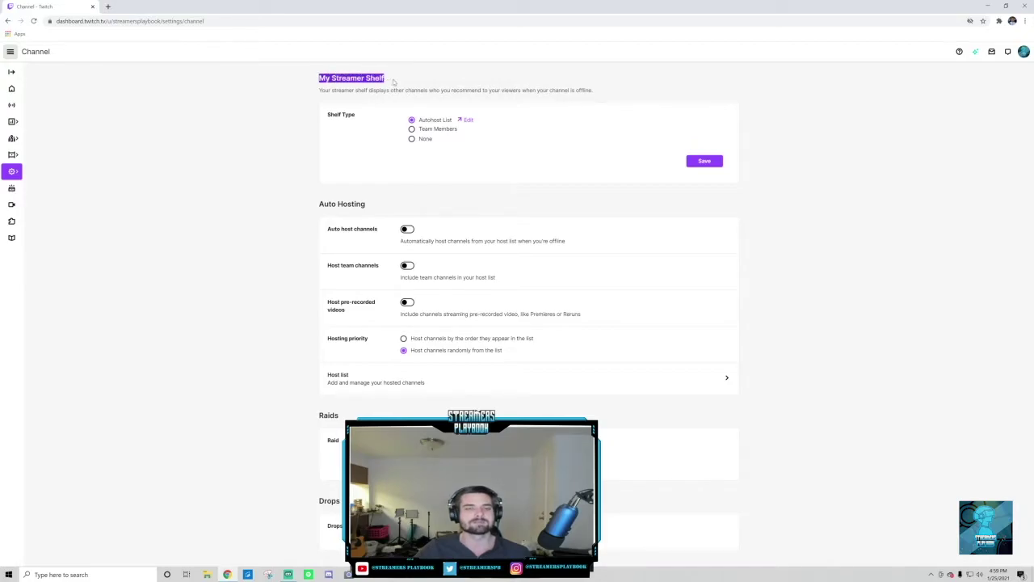
{"action": "triple_click", "coordinate": [662, 86]}
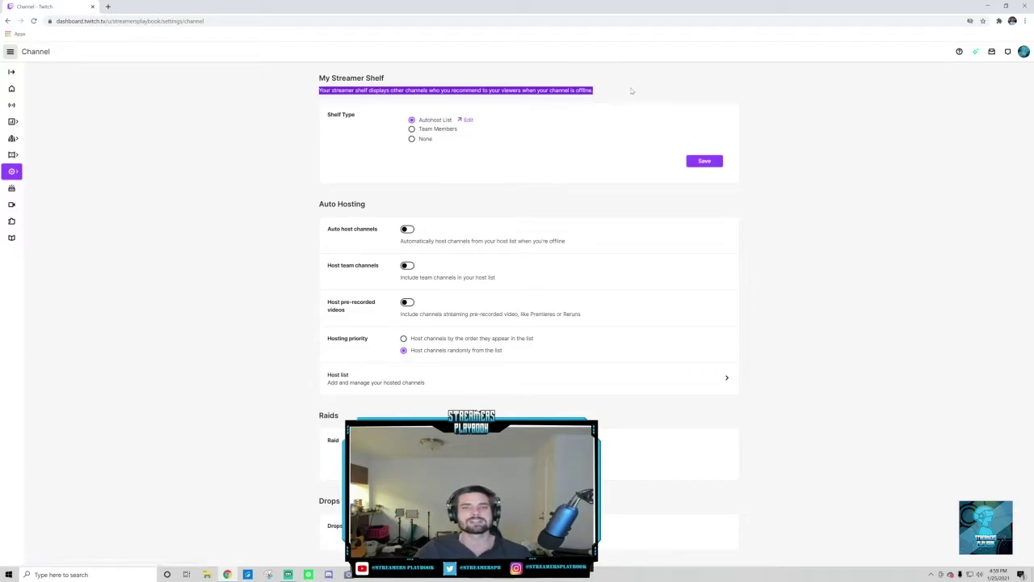
Edit the autohost list by removing TimTheTatman and adding SypherPK
{"action": "left_click", "coordinate": [467, 121]}
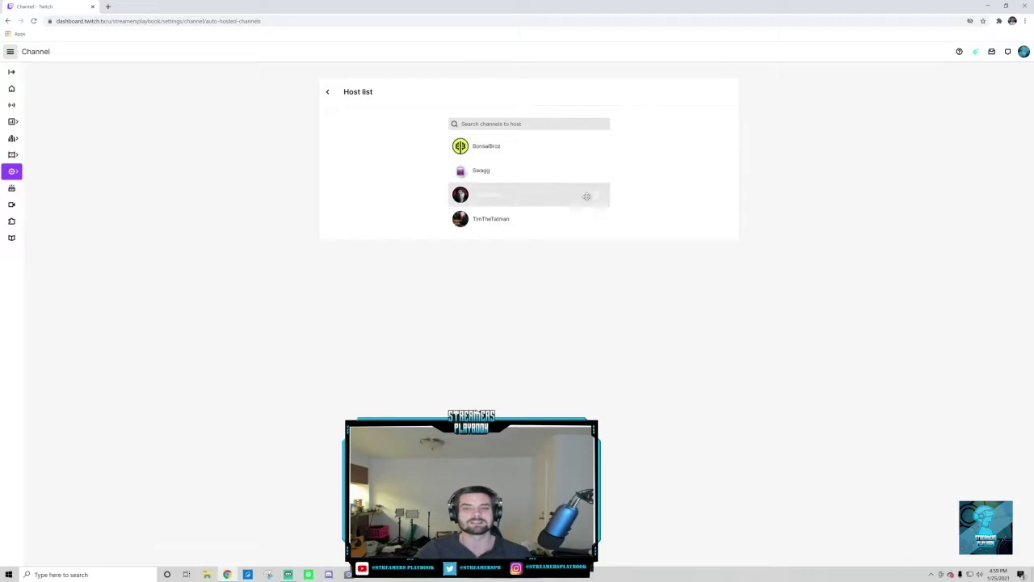
{"action": "left_click", "coordinate": [599, 219]}
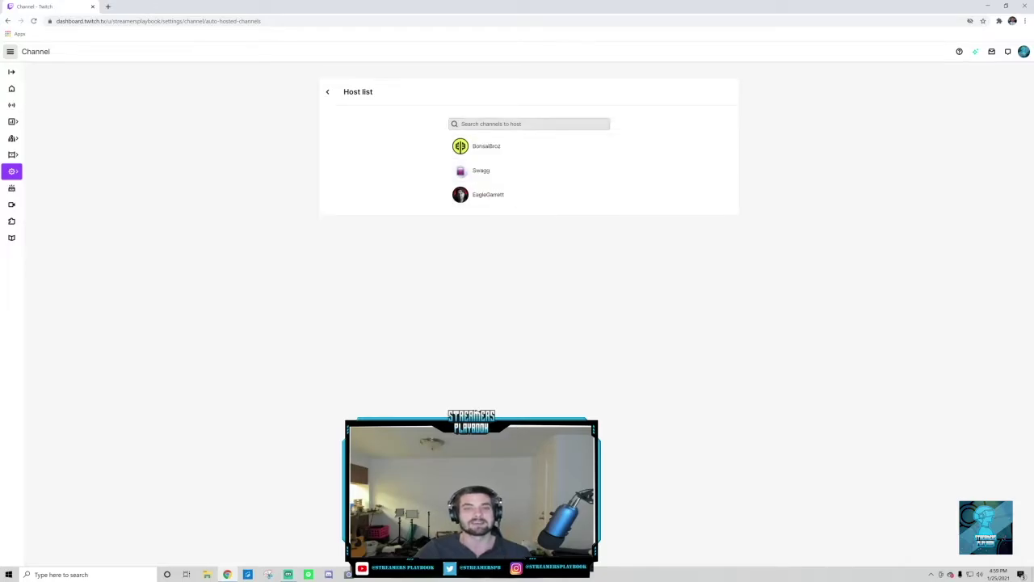
{"action": "left_click", "coordinate": [529, 123]}
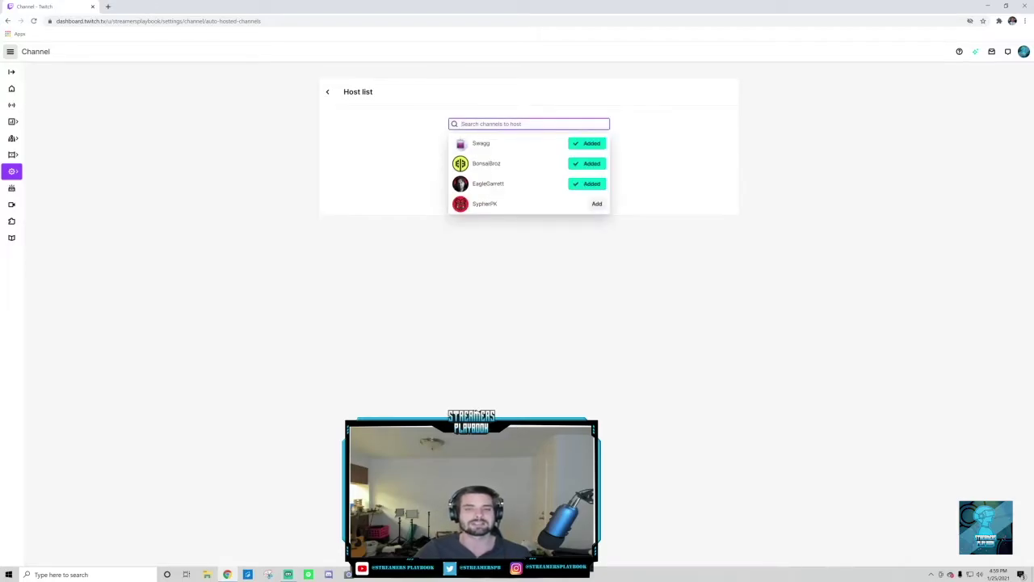
{"action": "left_click", "coordinate": [595, 203]}
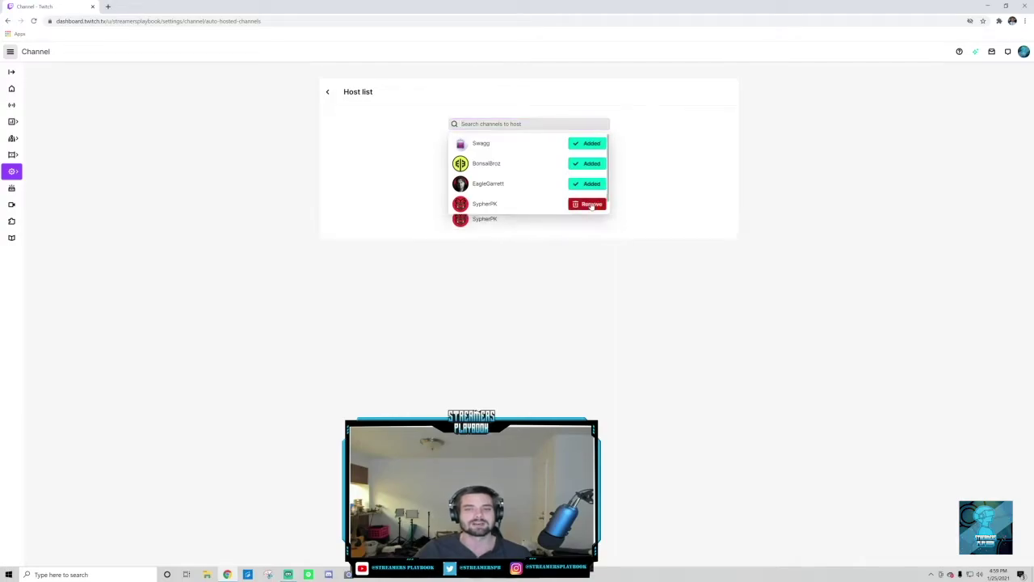
{"action": "left_click", "coordinate": [660, 100]}
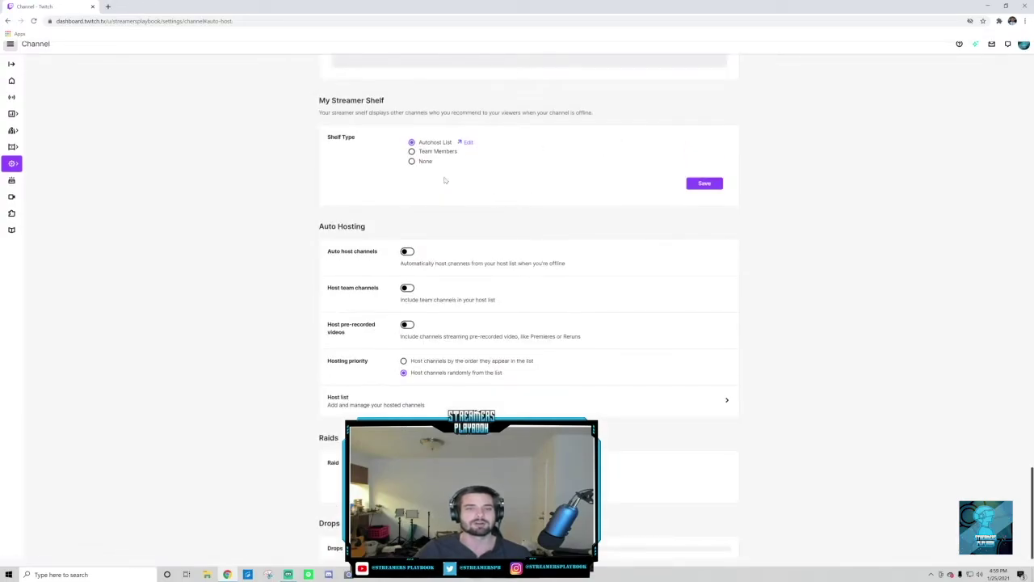
Recheck the host list, then save the streamer shelf with Autohost List as its type
{"action": "left_click", "coordinate": [466, 142]}
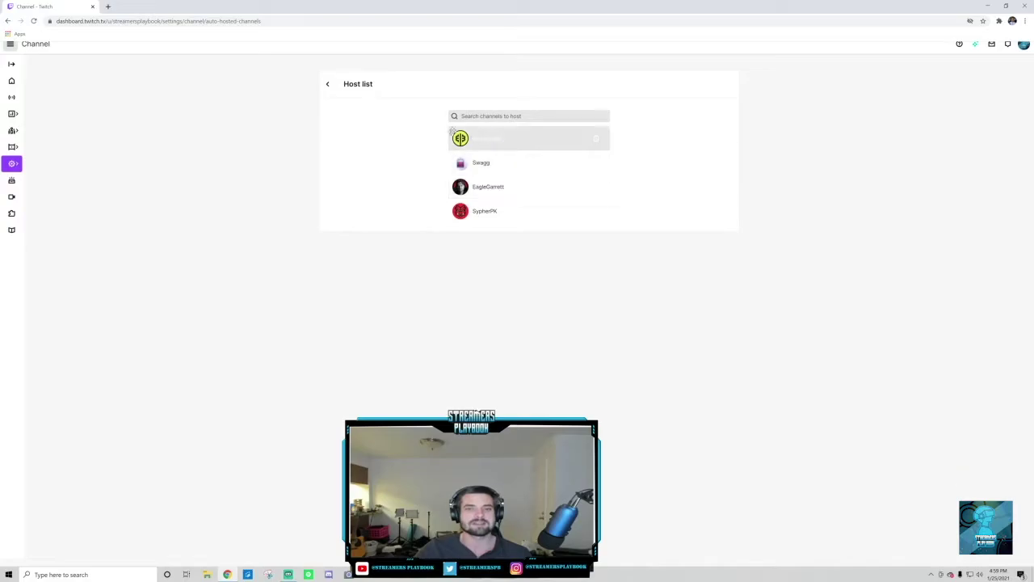
{"action": "left_click", "coordinate": [362, 94]}
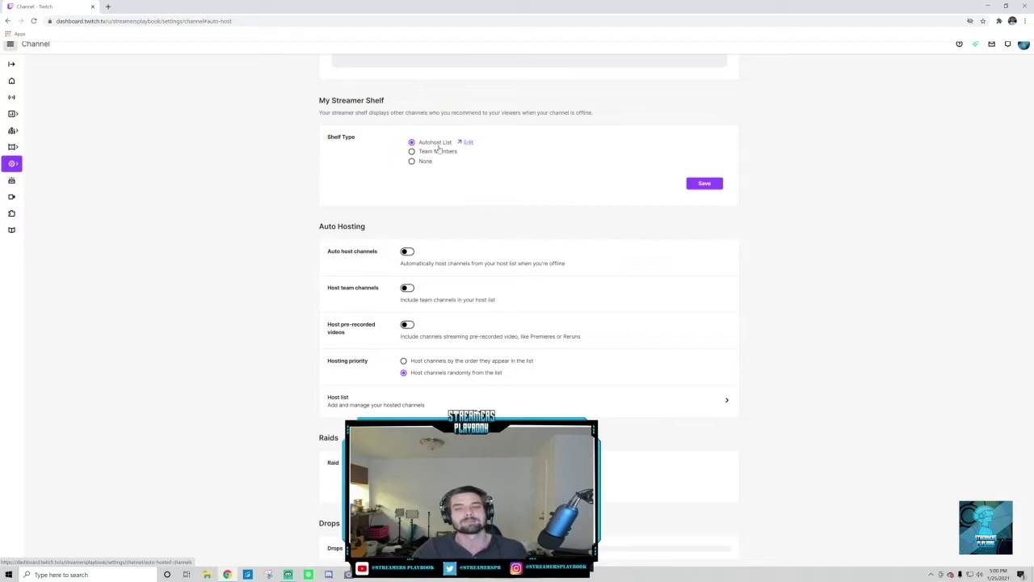
{"action": "left_click", "coordinate": [704, 183]}
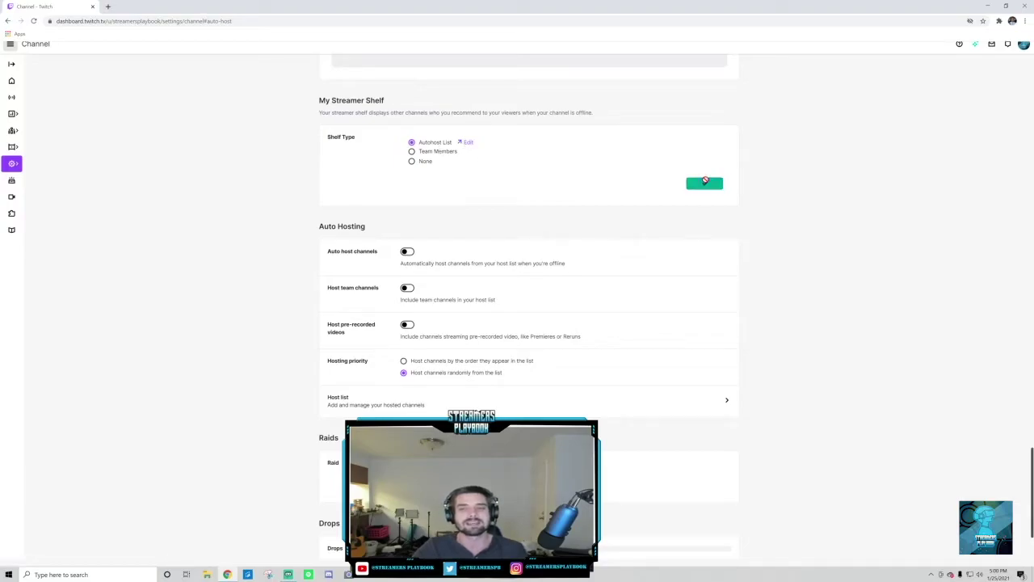
Open the channel page and check which streamers its suggestion shelf lists
{"action": "left_click", "coordinate": [1020, 46]}
{"action": "left_click", "coordinate": [975, 102]}
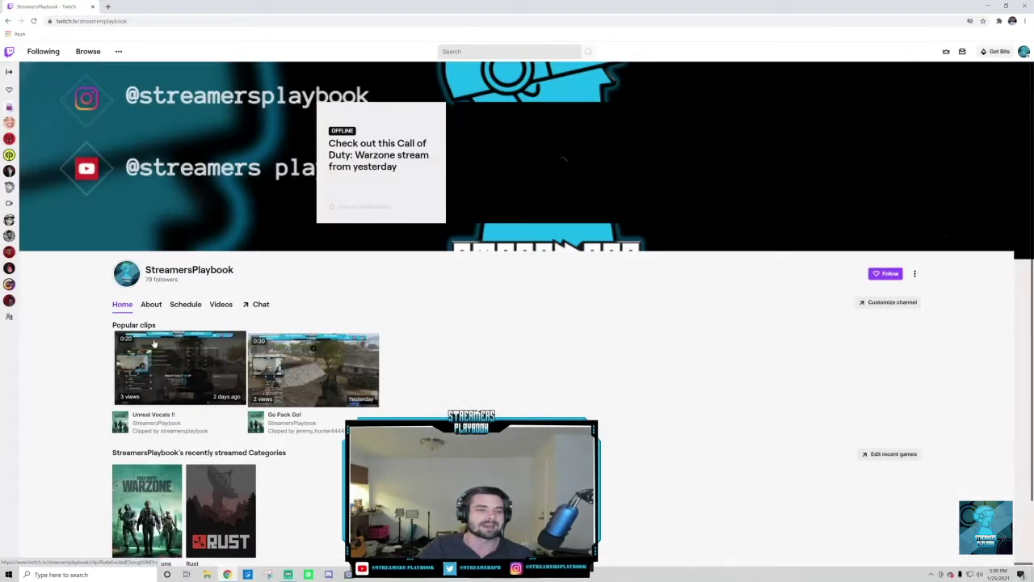
{"action": "scroll", "coordinate": [127, 252], "scroll_direction": "down", "scroll_amount": 1}
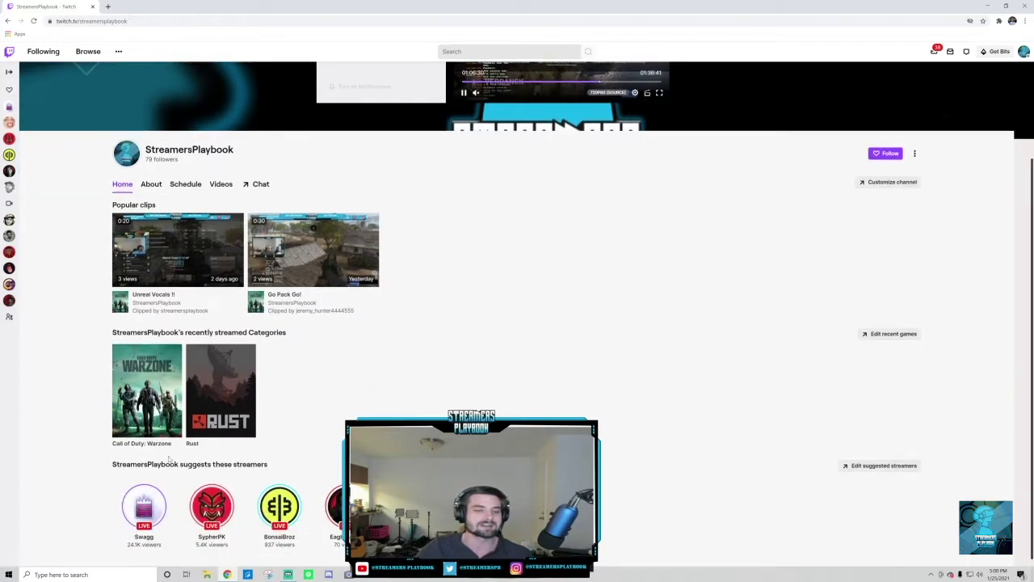
{"action": "left_click_drag", "start_coordinate": [112, 464], "coordinate": [250, 505]}
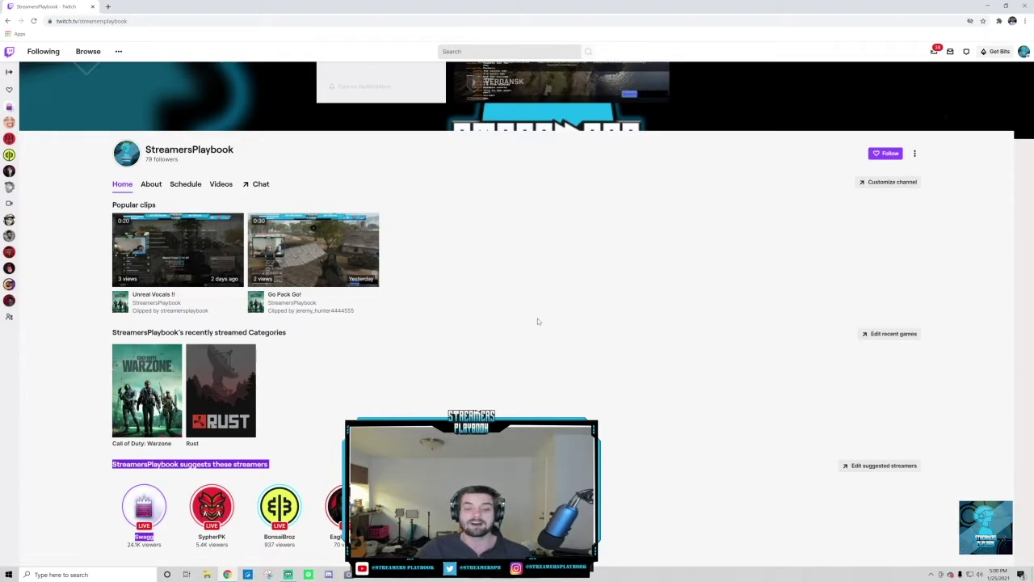
Open the suggested streamers settings from the channel page, review the Auto Hosting options and dismiss the live notification
{"action": "left_click", "coordinate": [879, 466]}
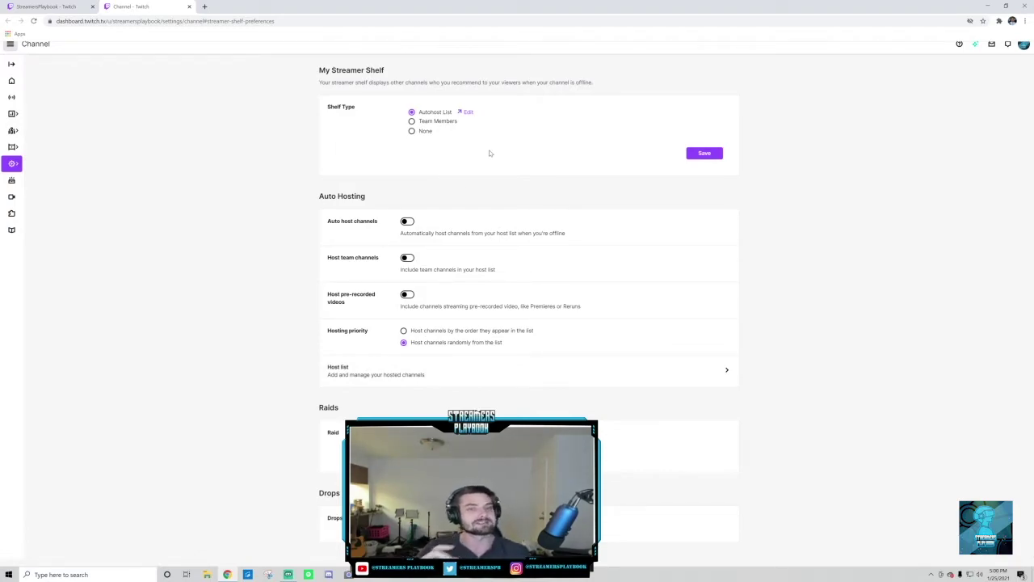
{"action": "left_click", "coordinate": [409, 222]}
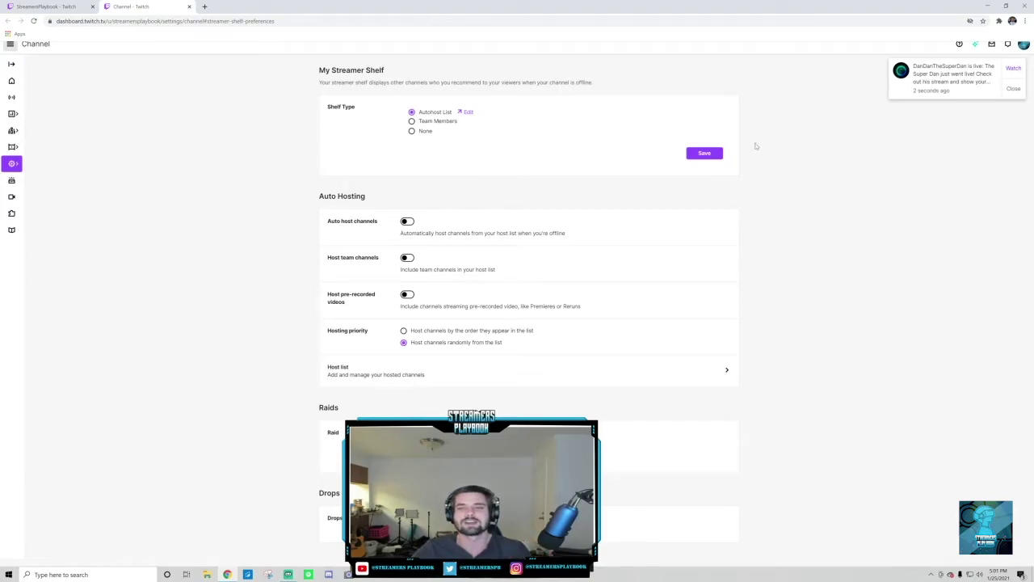
{"action": "left_click", "coordinate": [1012, 90]}
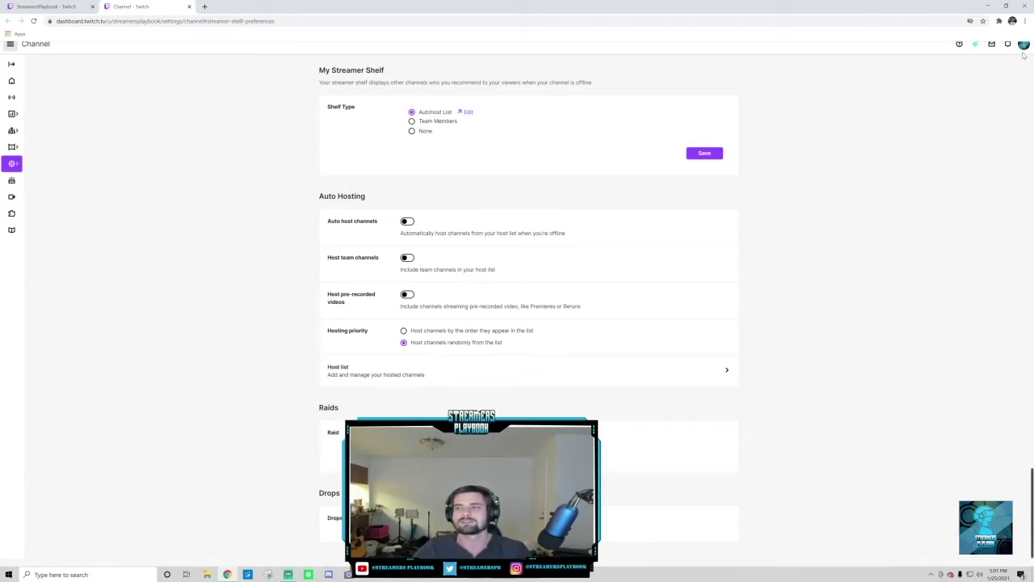
Return to the channel page and review its home layout from the offline banner to the suggested streamers
{"action": "left_click", "coordinate": [1024, 44]}
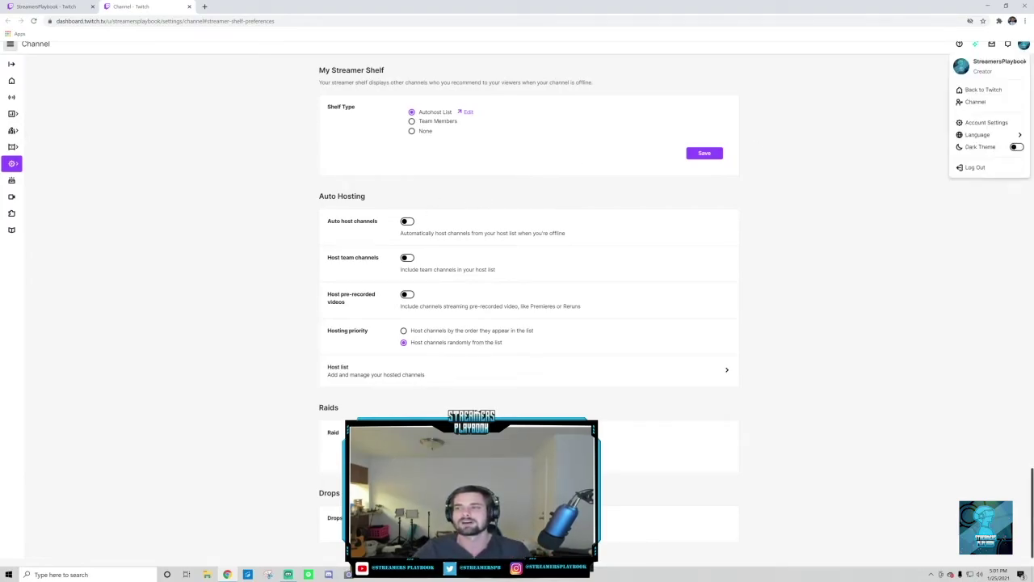
{"action": "left_click", "coordinate": [979, 104]}
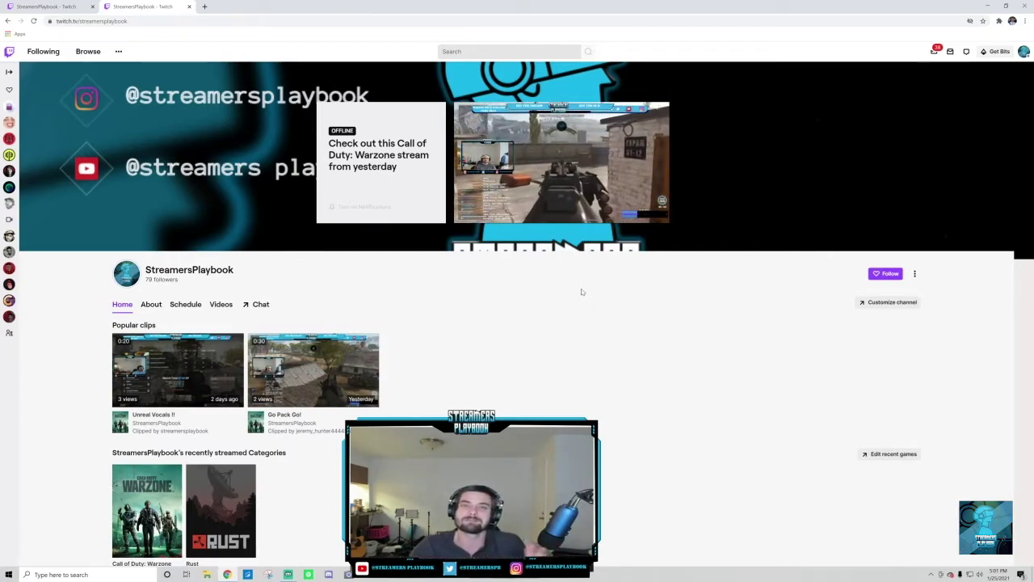
{"action": "scroll", "coordinate": [531, 303], "scroll_direction": "down", "scroll_amount": 2}
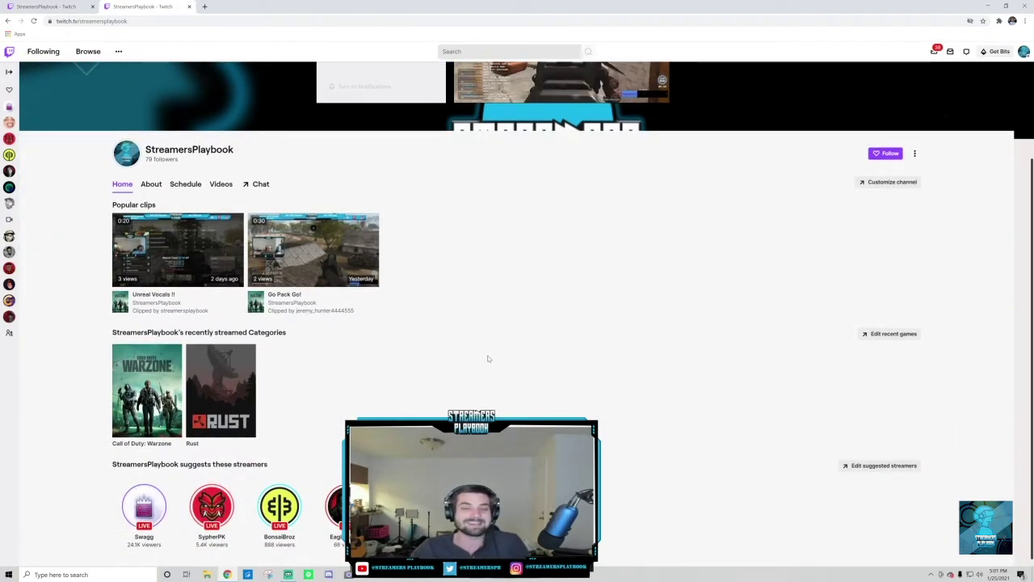
{"action": "scroll", "coordinate": [488, 358], "scroll_direction": "up", "scroll_amount": 2}
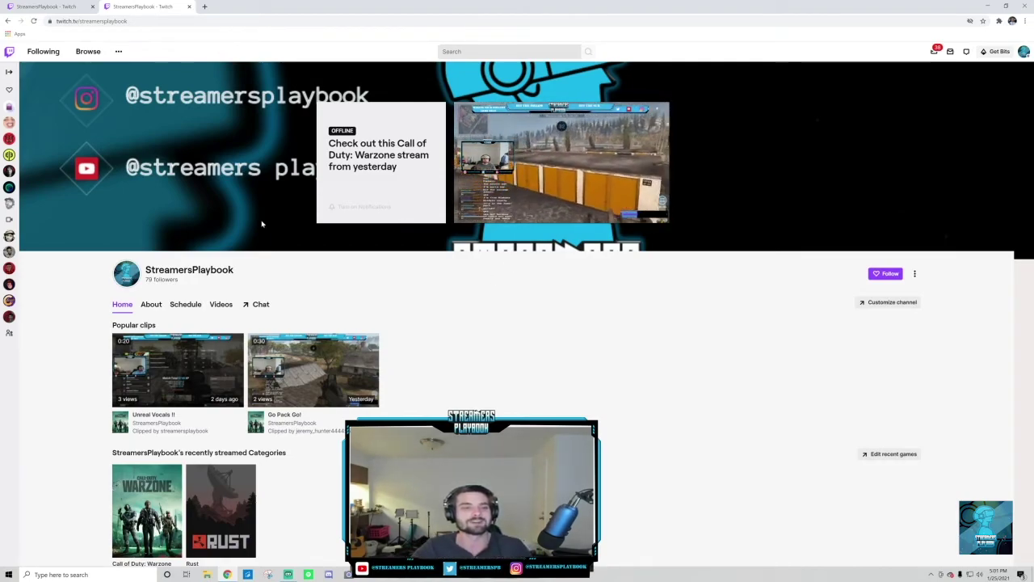
{"action": "scroll", "coordinate": [262, 224], "scroll_direction": "down", "scroll_amount": 2}
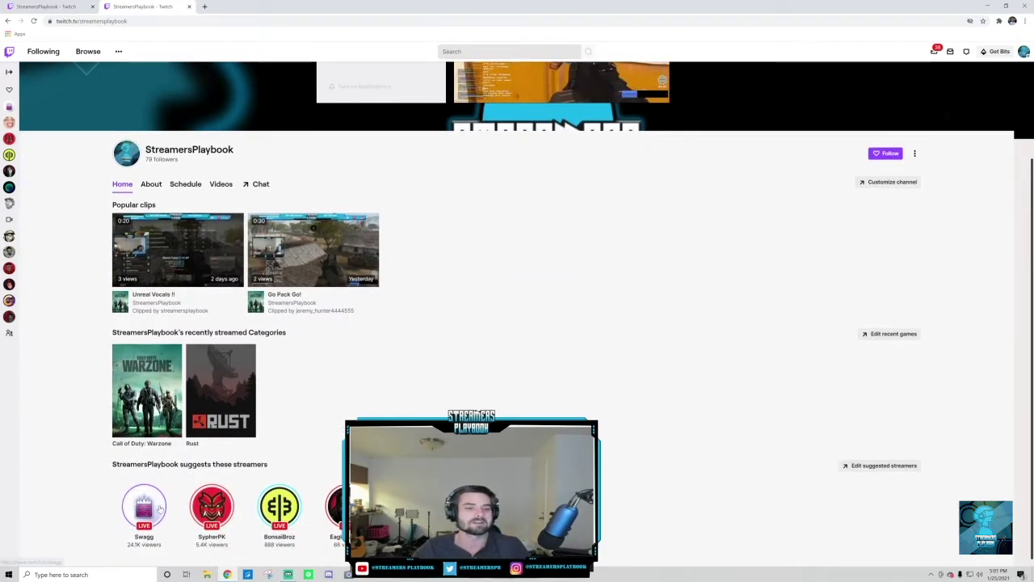
{"action": "scroll", "coordinate": [416, 374], "scroll_direction": "up", "scroll_amount": 2}
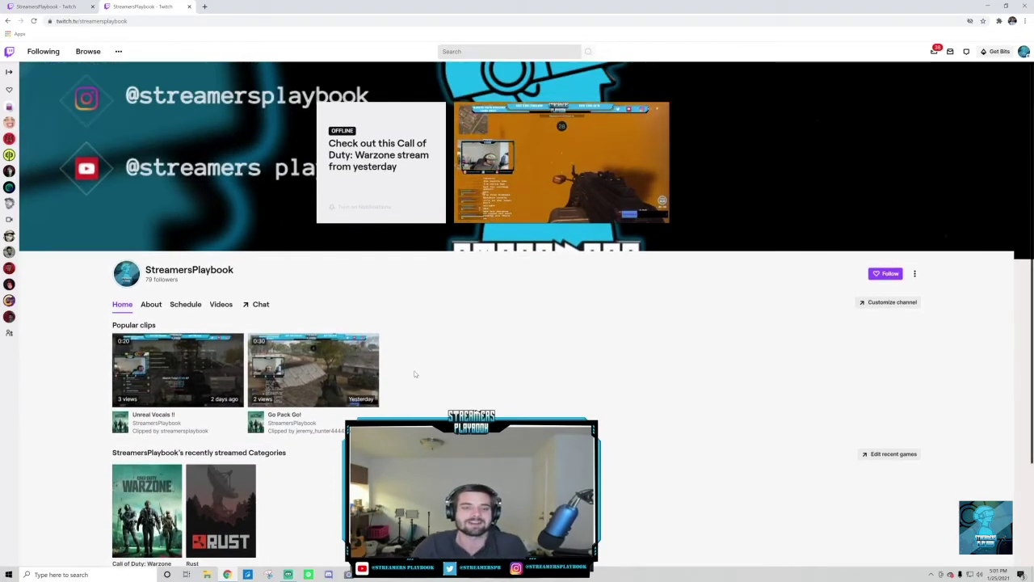
{"action": "scroll", "coordinate": [173, 531], "scroll_direction": "down", "scroll_amount": 2}
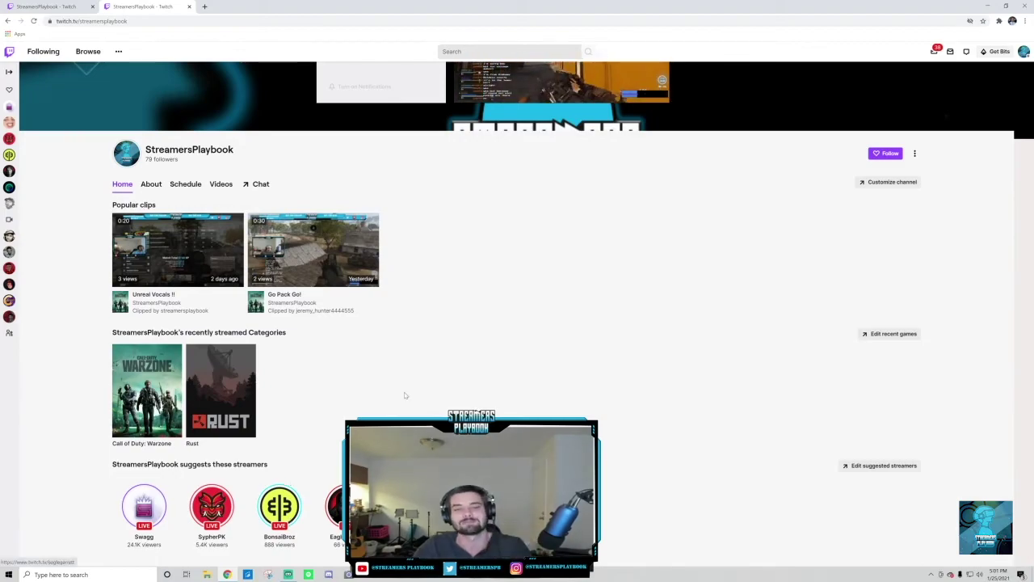
{"action": "scroll", "coordinate": [446, 390], "scroll_direction": "up", "scroll_amount": 2}
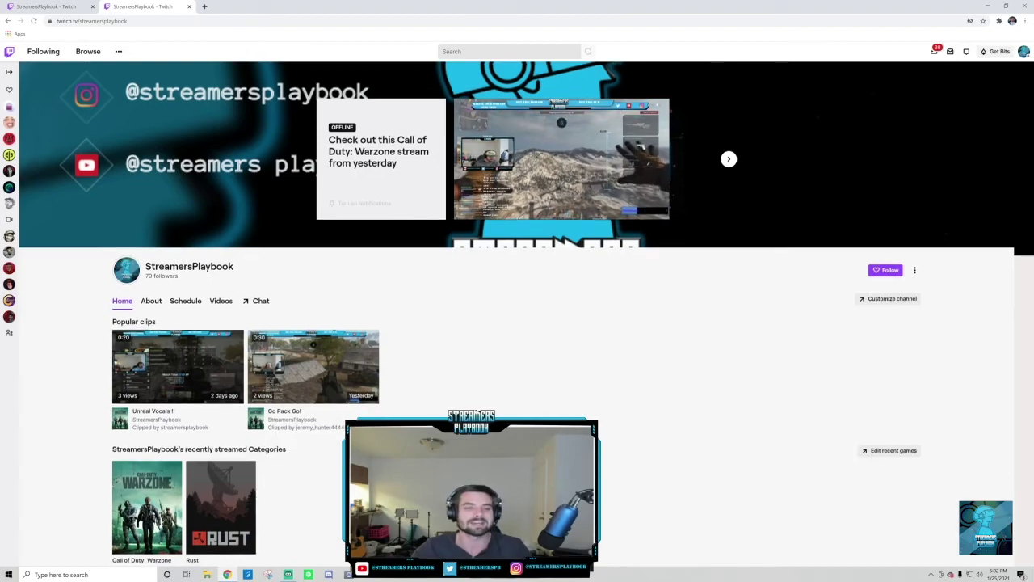
{"action": "scroll", "coordinate": [529, 396], "scroll_direction": "down", "scroll_amount": 2}
{"action": "scroll", "coordinate": [624, 361], "scroll_direction": "up", "scroll_amount": 2}
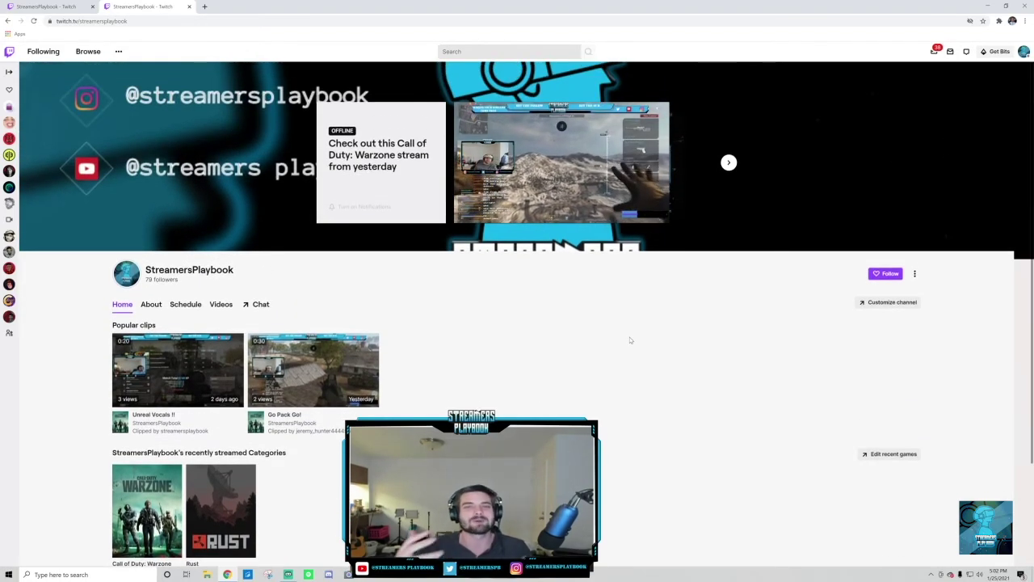